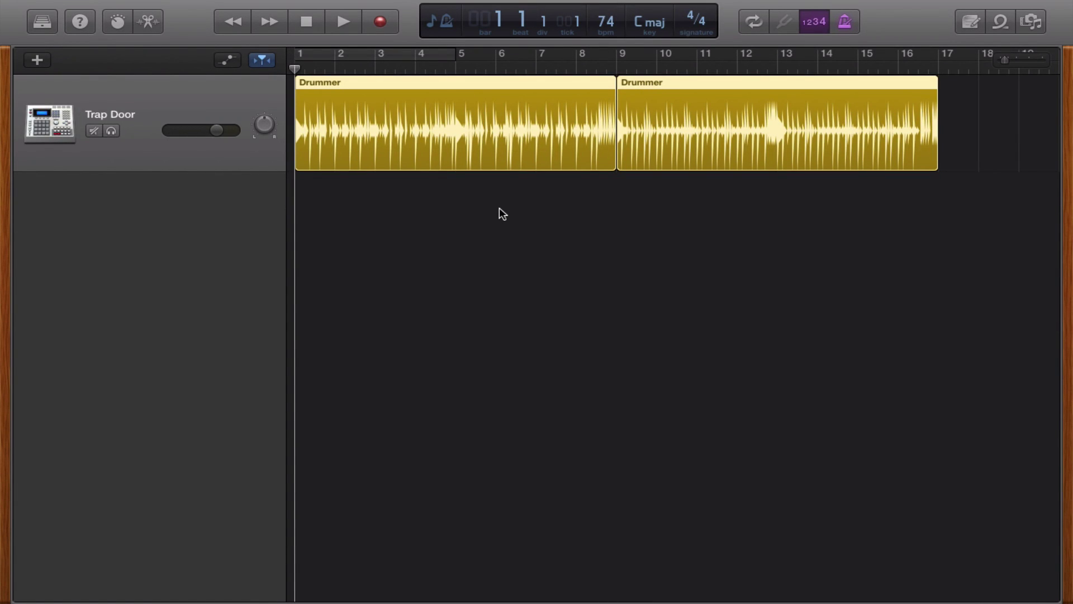
Add a Classic Electric Piano software instrument track and hide the Library panel.
{"action": "left_click", "coordinate": [37, 61]}
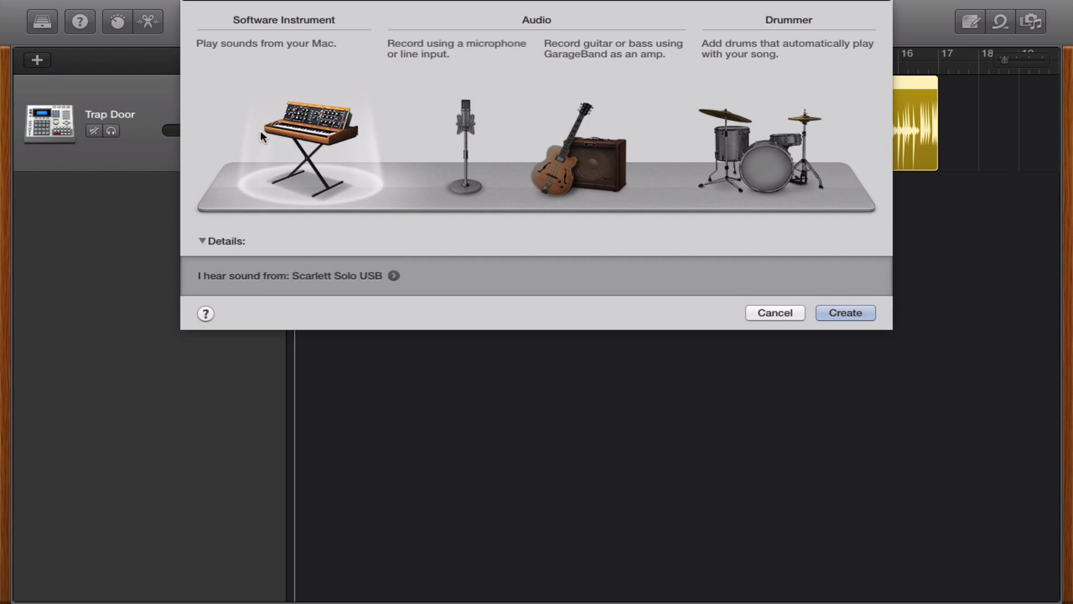
{"action": "left_click", "coordinate": [839, 313]}
{"action": "left_click", "coordinate": [41, 24]}
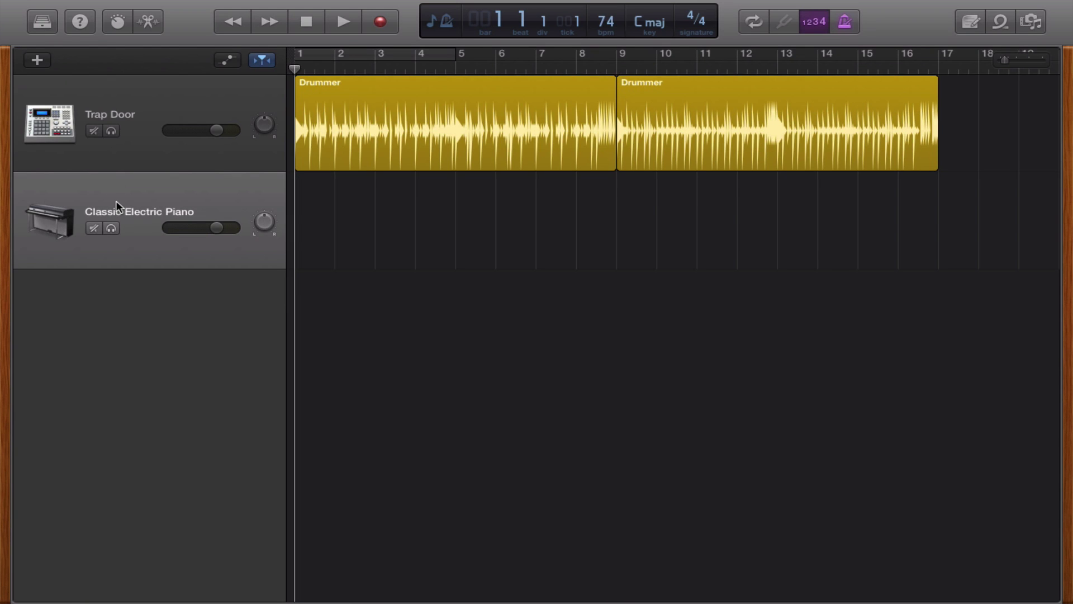
Replace the track's instrument with AU Instruments > Apple > AUSampler > Stereo in Smart Controls.
{"action": "left_click", "coordinate": [116, 23]}
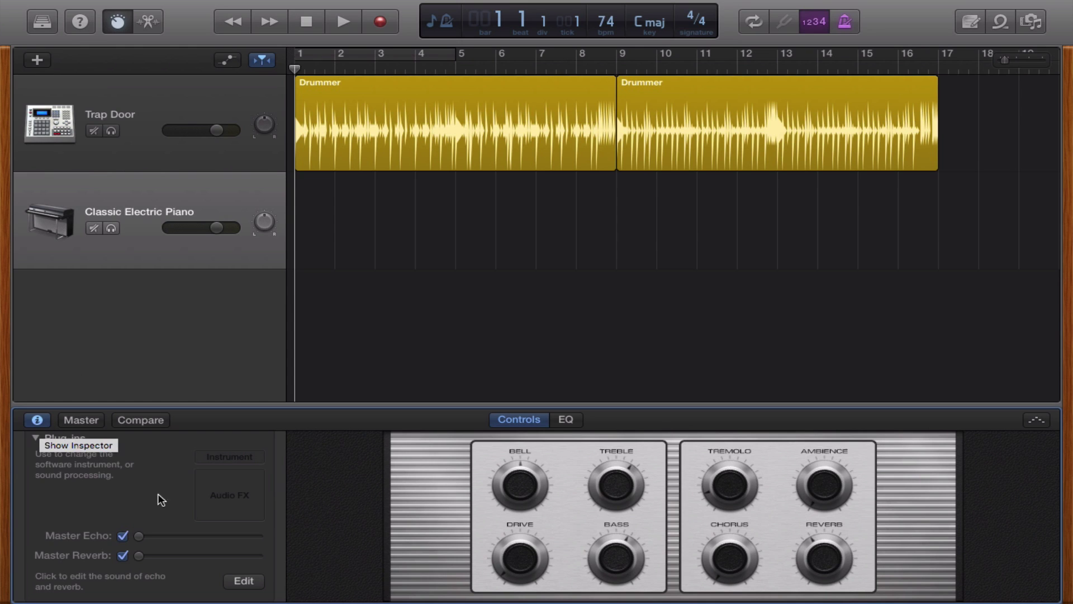
{"action": "left_click", "coordinate": [222, 459]}
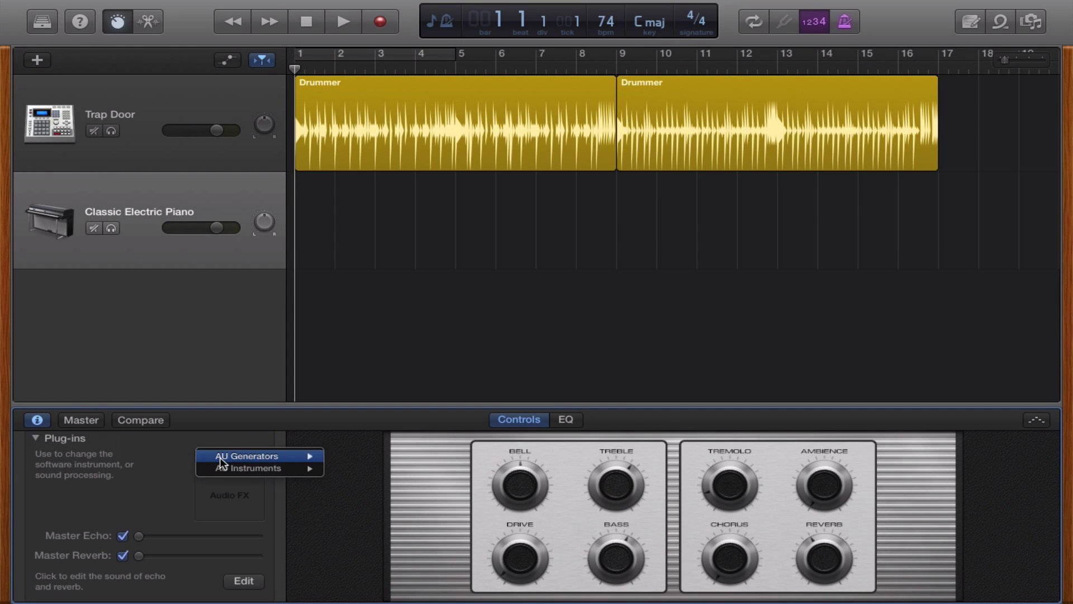
{"action": "mouse_move", "coordinate": [224, 472]}
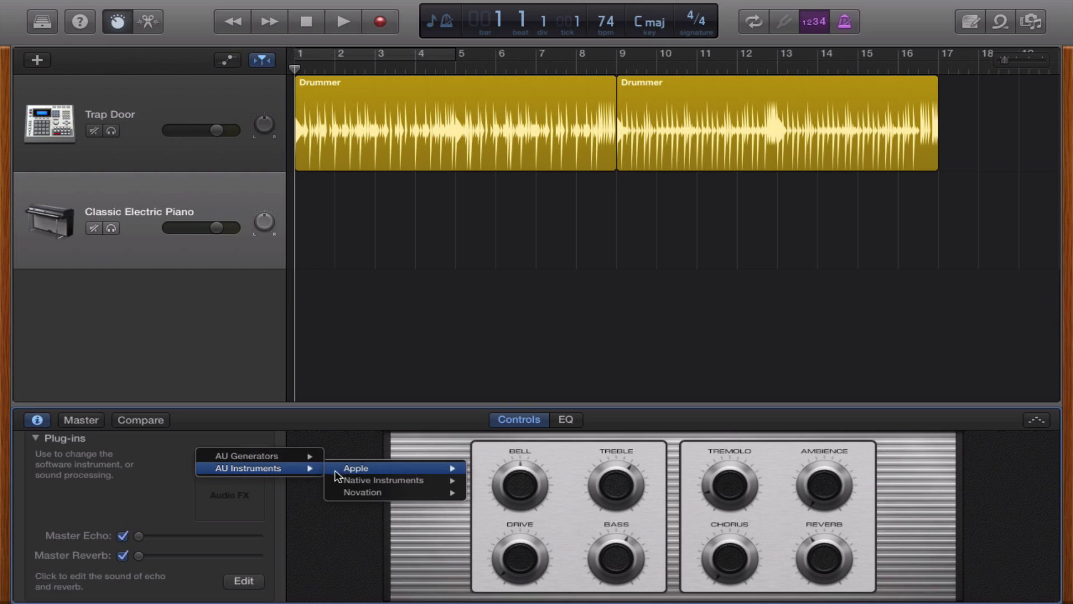
{"action": "mouse_move", "coordinate": [347, 472]}
{"action": "mouse_move", "coordinate": [497, 484]}
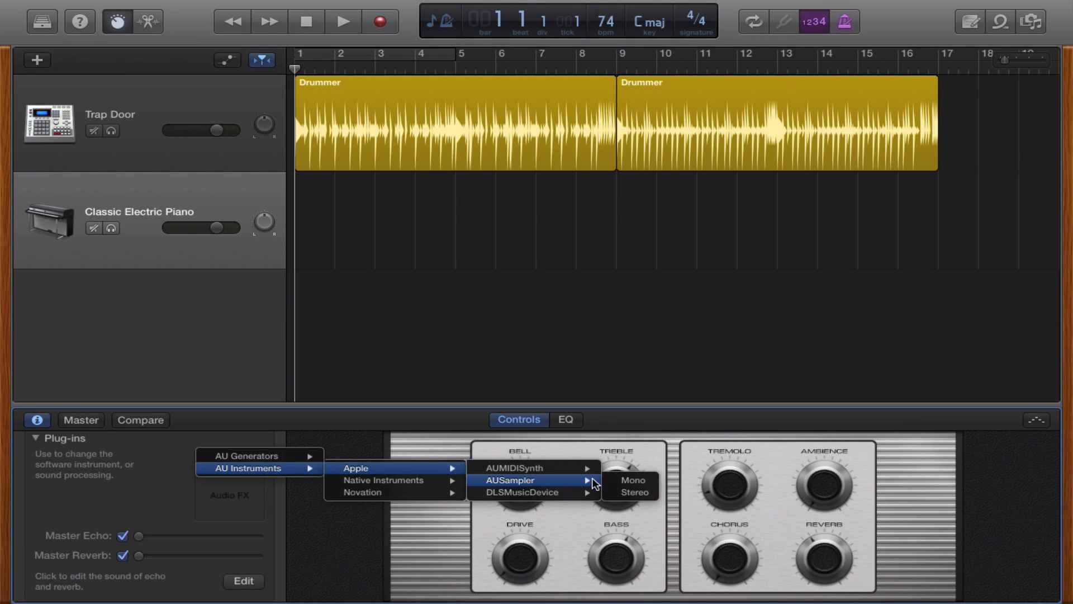
{"action": "left_click", "coordinate": [630, 494]}
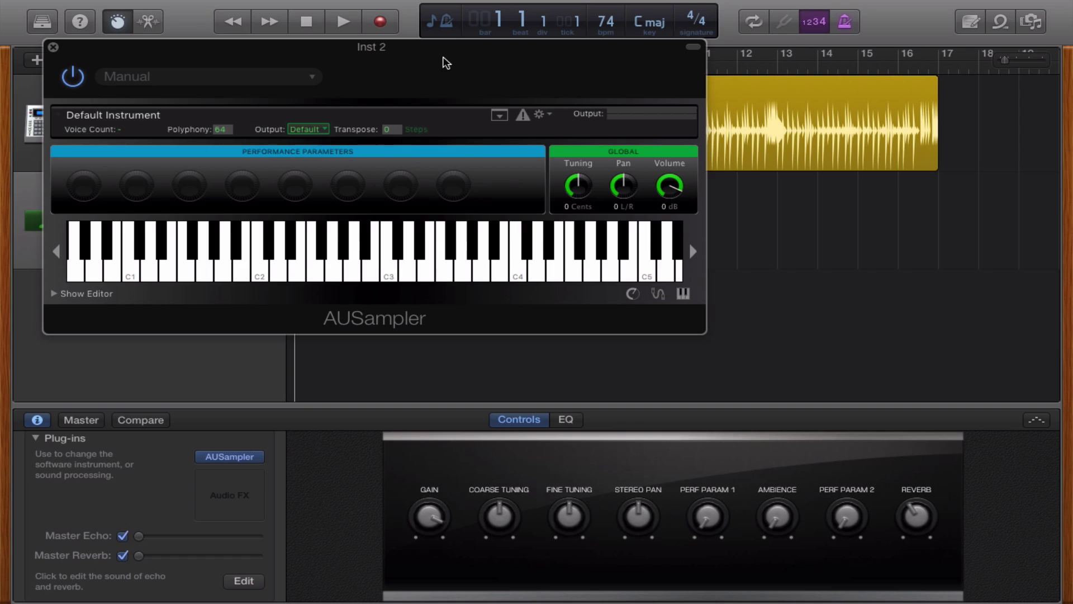
Move the AUSampler window right, show its Layer 1 zone editor, and open the gear options.
{"action": "left_click_drag", "start_coordinate": [446, 63], "coordinate": [539, 65]}
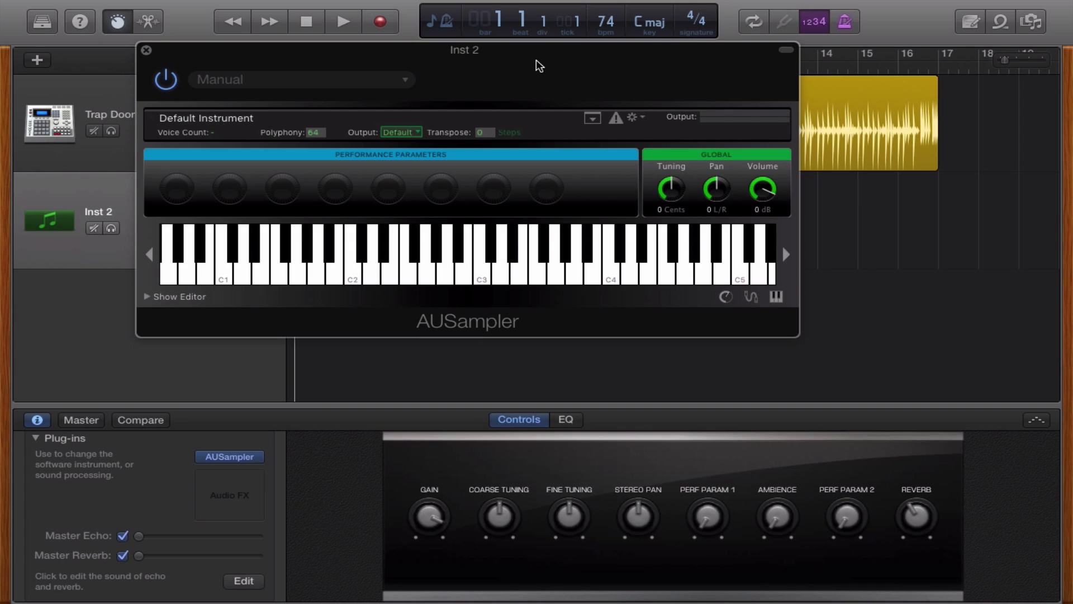
{"action": "left_click", "coordinate": [148, 297]}
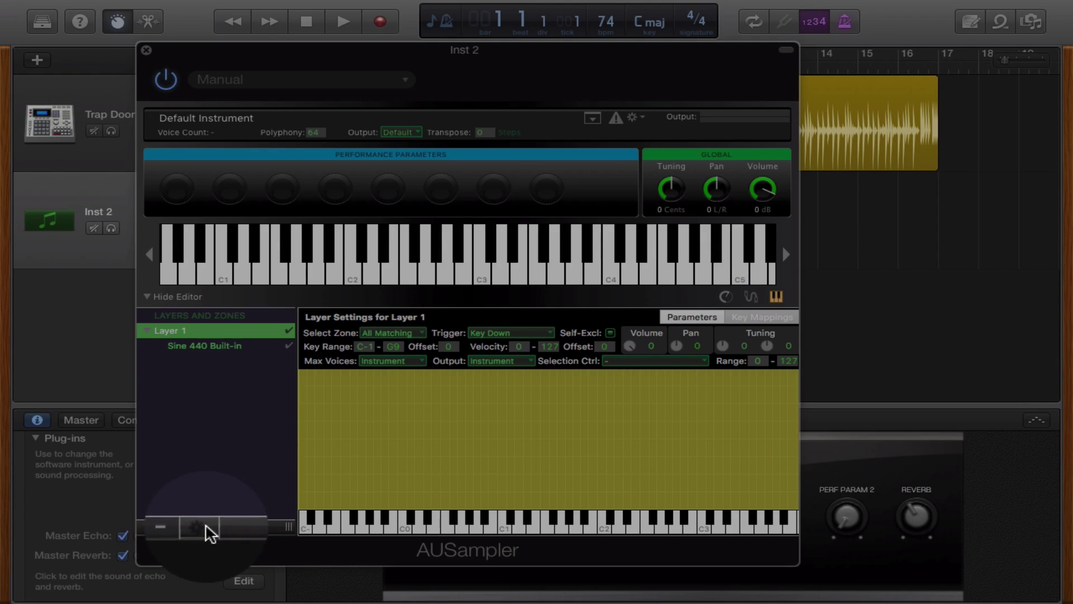
{"action": "left_click", "coordinate": [202, 526]}
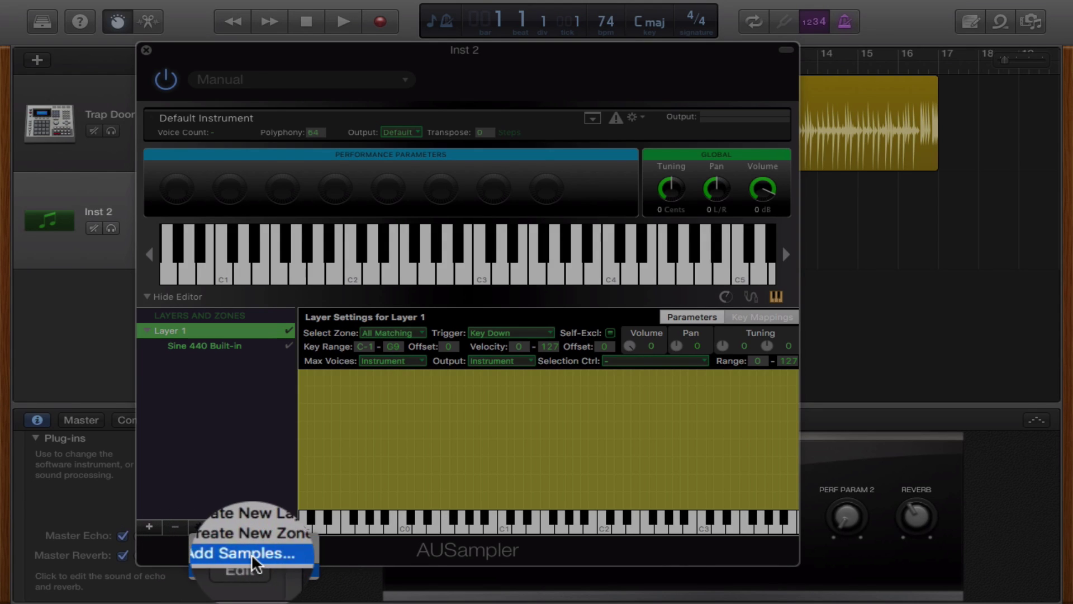
Add the Hello Hello.wav sample from the Samples folder to Layer 1.
{"action": "left_click", "coordinate": [252, 553]}
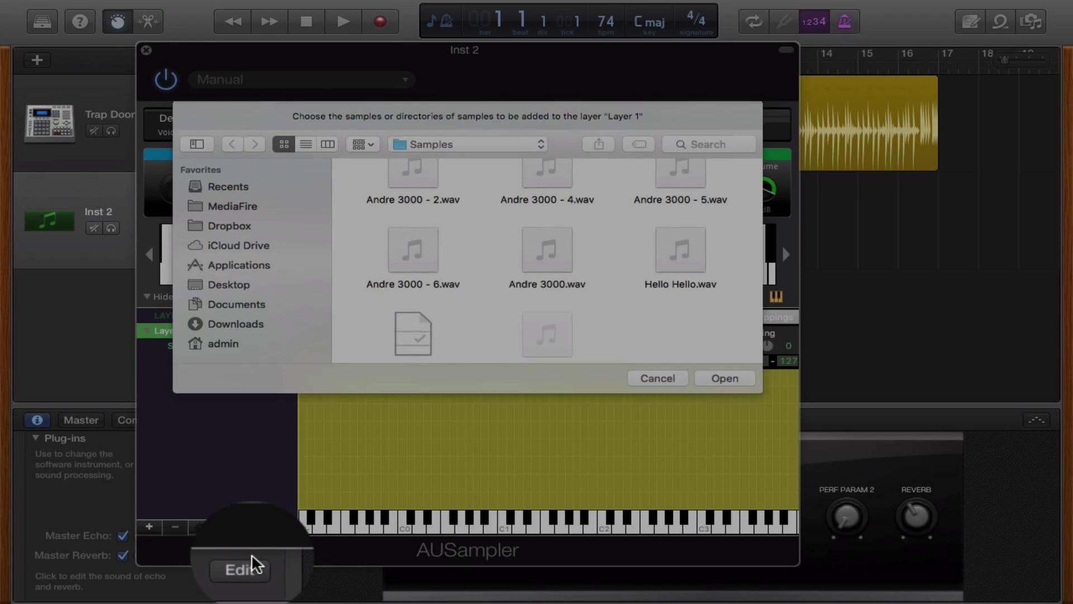
{"action": "scroll", "coordinate": [464, 300], "scroll_direction": "down", "scroll_amount": 2}
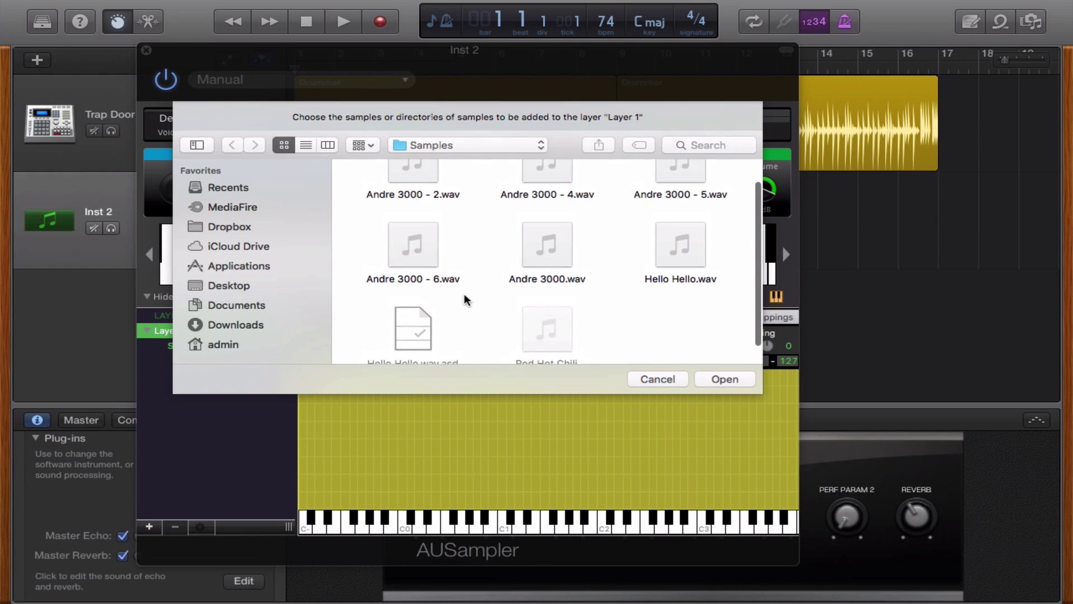
{"action": "scroll", "coordinate": [464, 300], "scroll_direction": "up", "scroll_amount": 2}
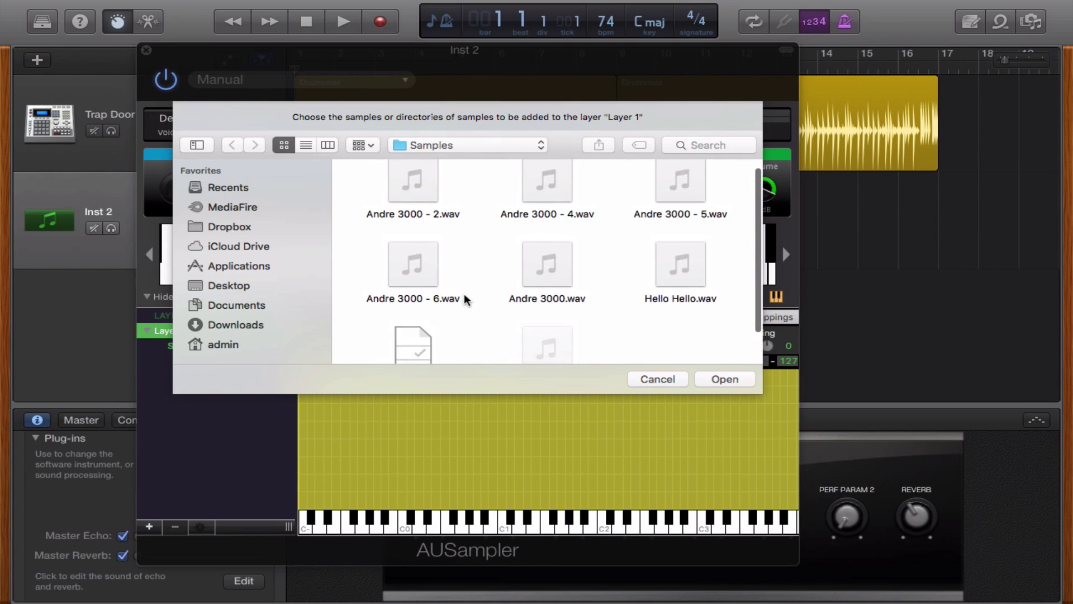
{"action": "left_click", "coordinate": [697, 289]}
{"action": "left_click", "coordinate": [715, 378]}
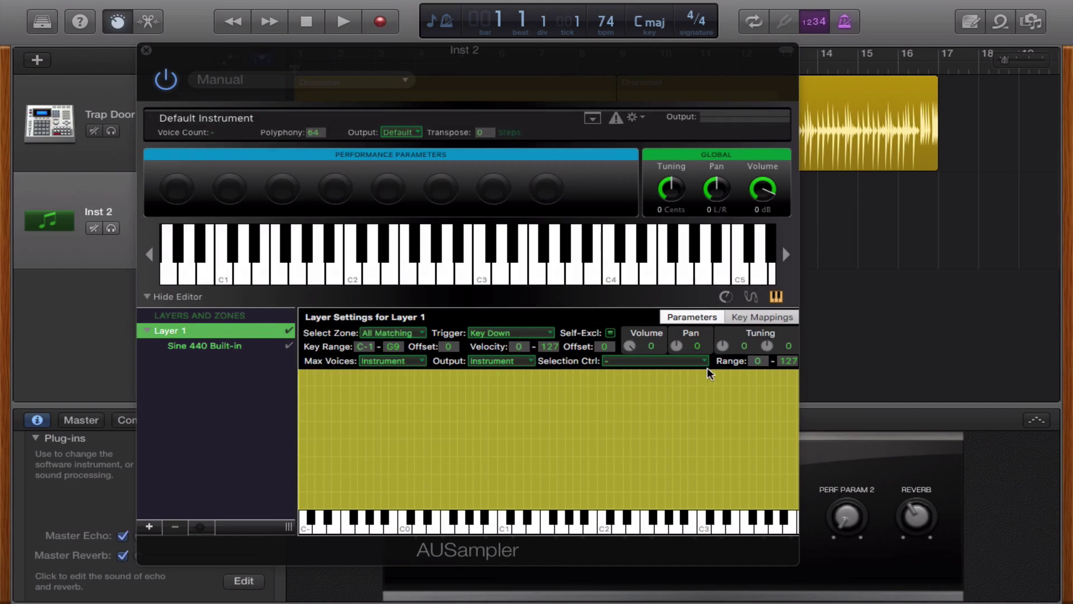
Select the Hello Hello.wav zone and audition it at C4 and the key above.
{"action": "left_click", "coordinate": [204, 362]}
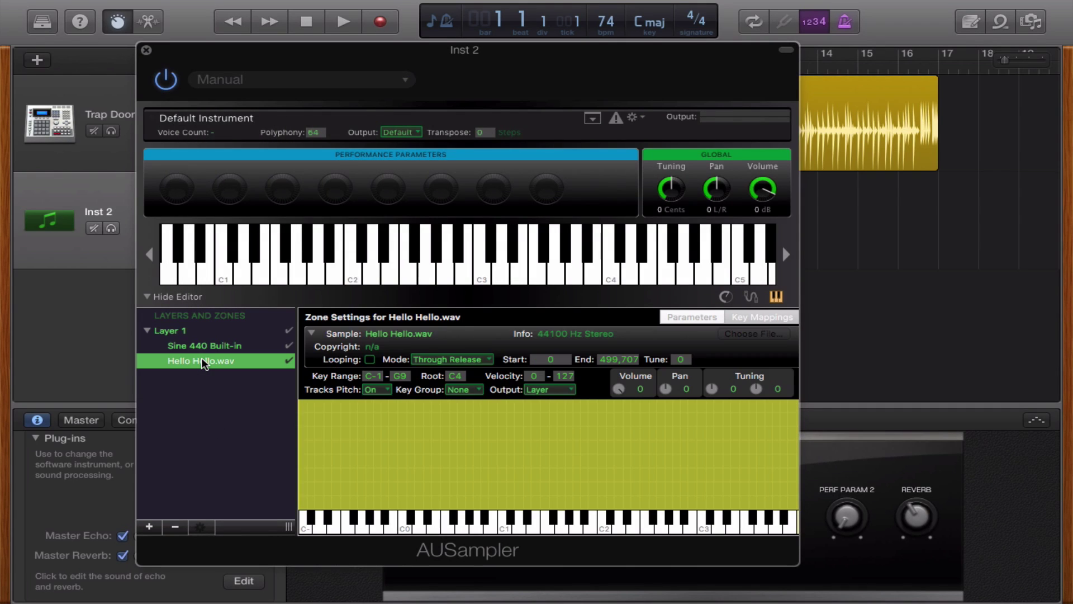
{"action": "key", "text": "a"}
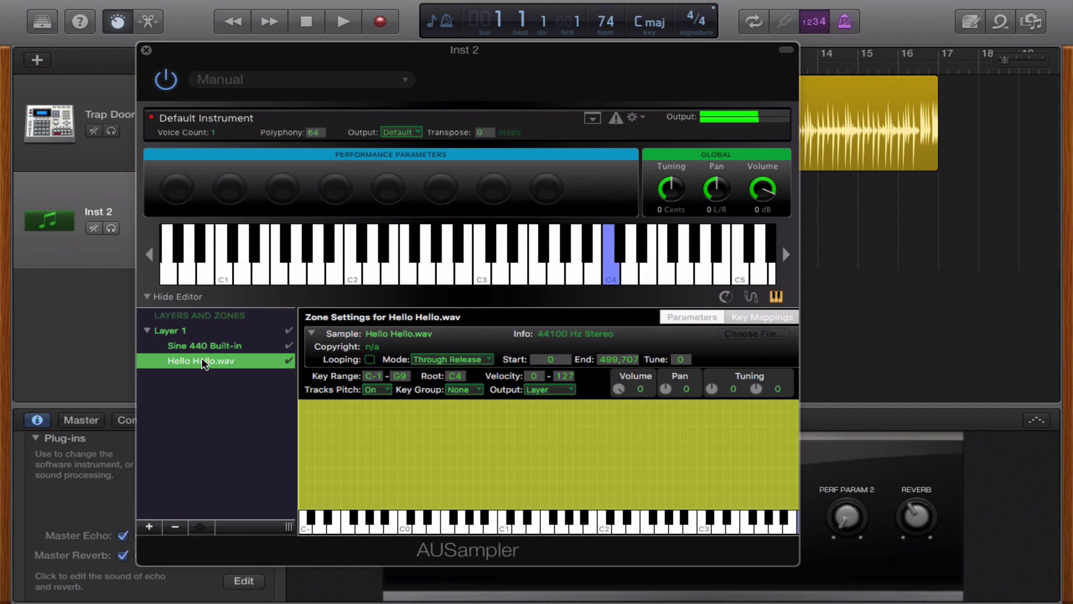
{"action": "key", "text": "w"}
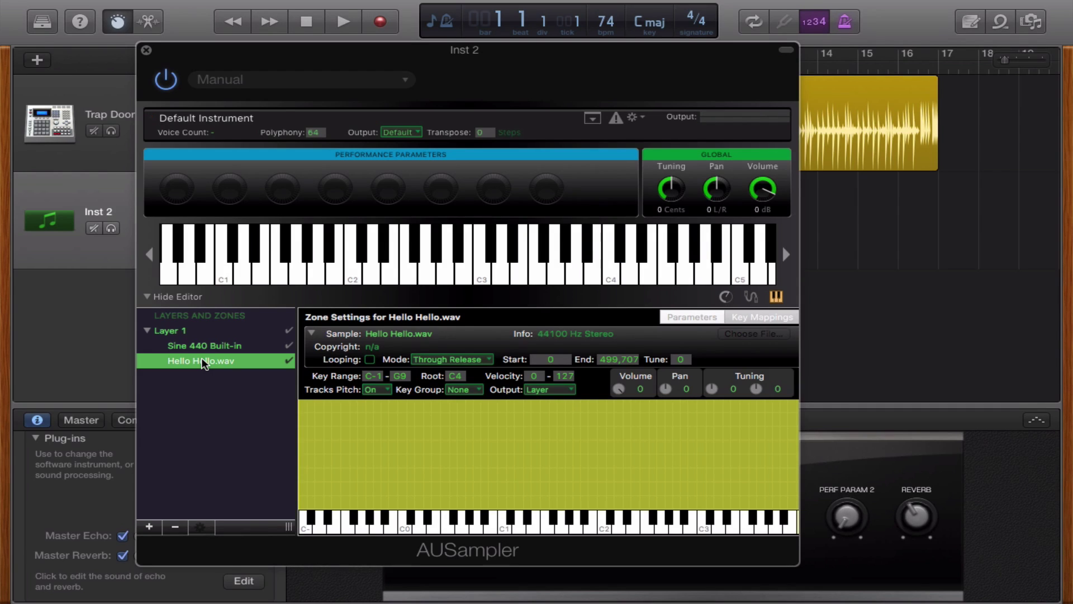
{"action": "left_click", "coordinate": [204, 363]}
Delete the Sine 440 Built-in zone from Layer 1.
{"action": "key", "text": "a"}
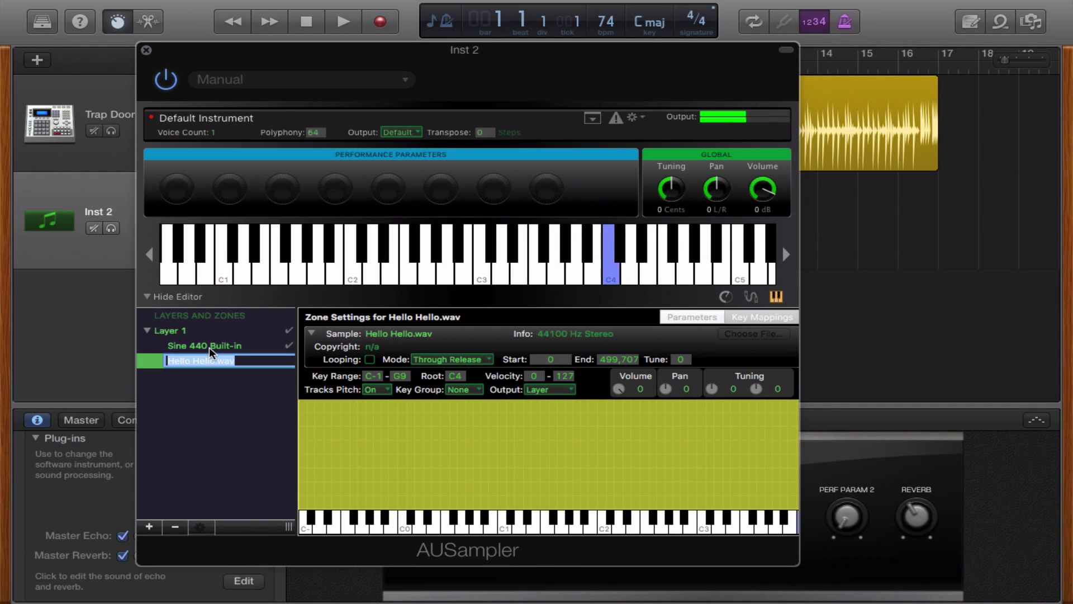
{"action": "left_click", "coordinate": [210, 348]}
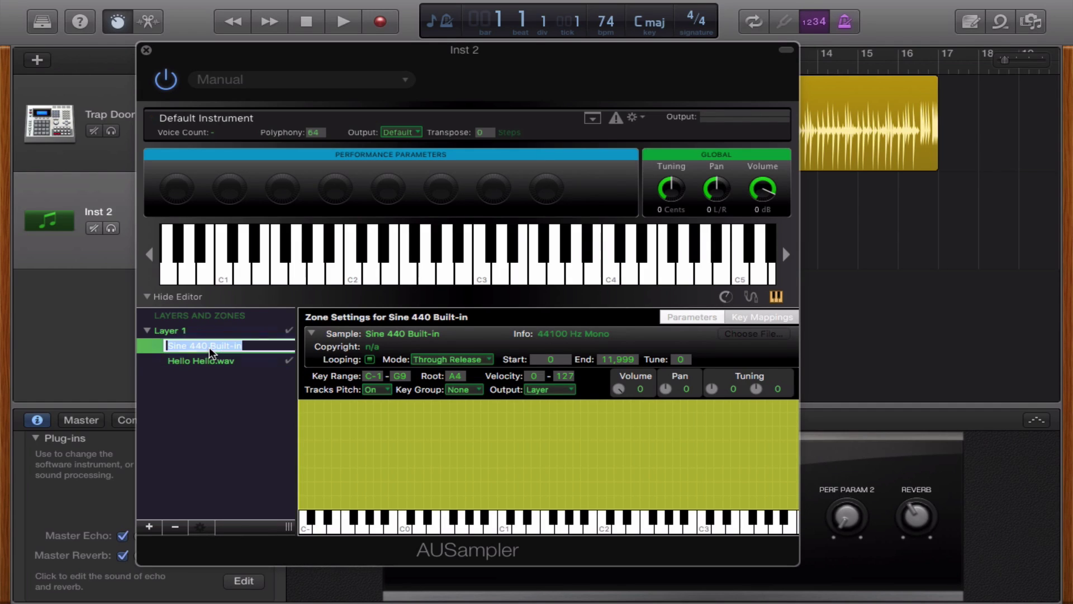
{"action": "left_click", "coordinate": [236, 331]}
{"action": "left_click", "coordinate": [225, 348]}
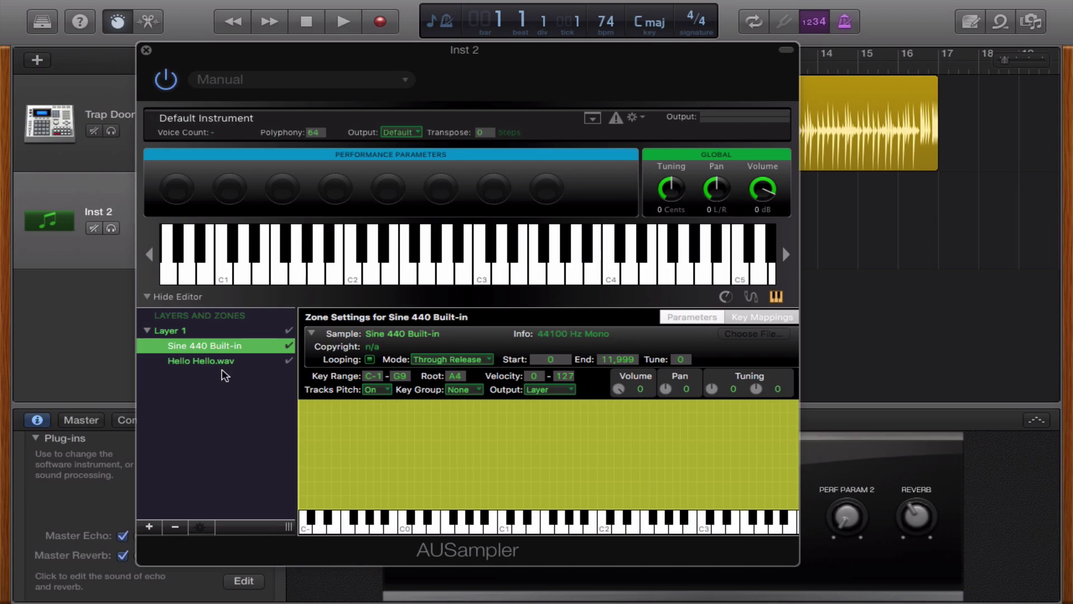
{"action": "left_click", "coordinate": [175, 529]}
Audition the Hello Hello.wav zone on C4, D4, E4, F4 and F#4.
{"action": "left_click", "coordinate": [228, 347]}
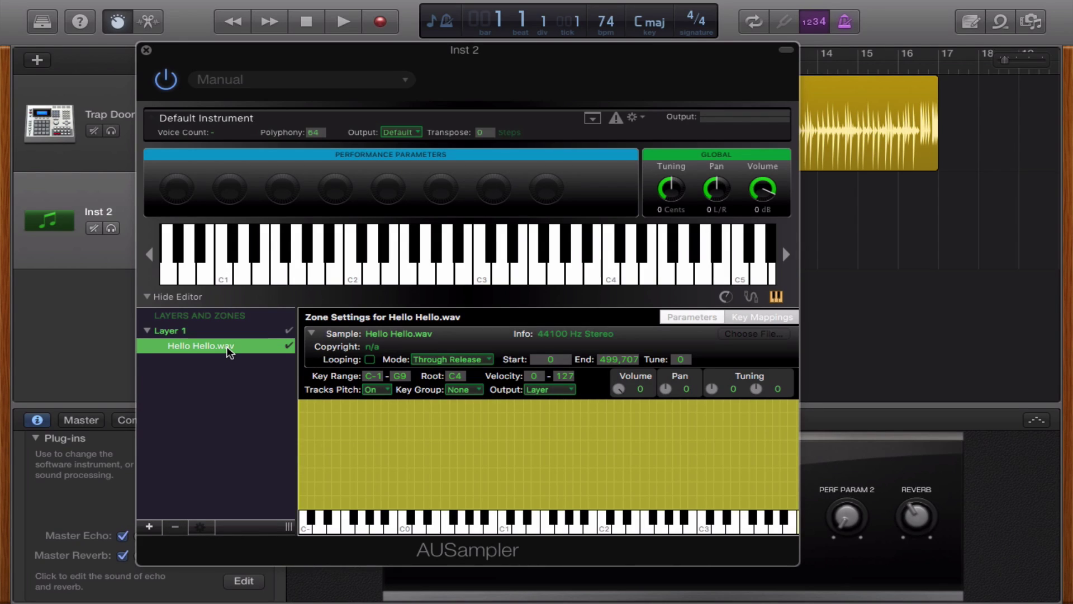
{"action": "key", "text": "a"}
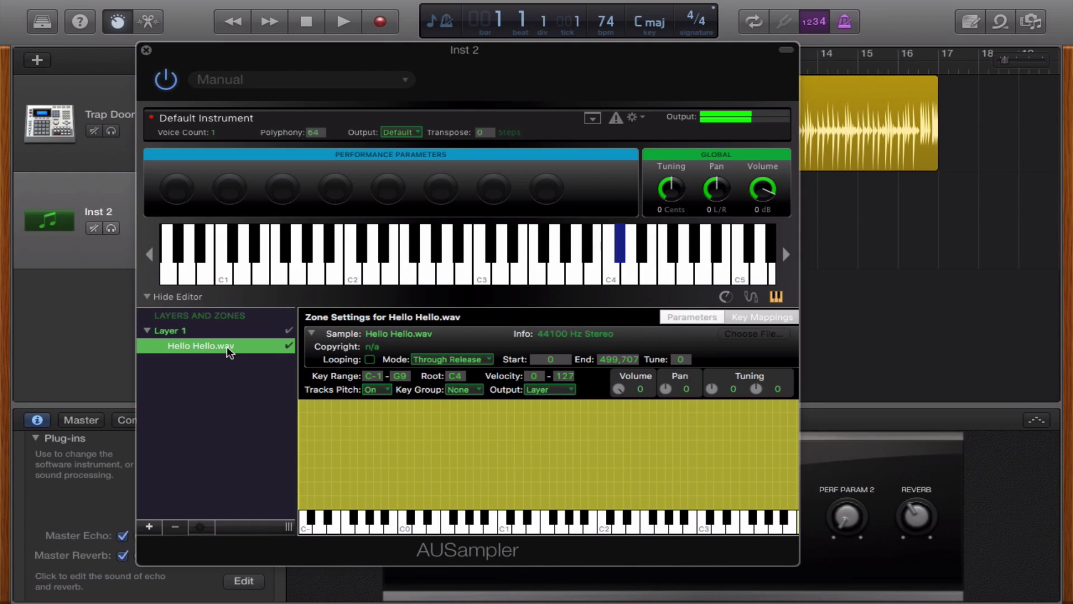
{"action": "key", "text": "s"}
{"action": "key", "text": "d"}
{"action": "key", "text": "f"}
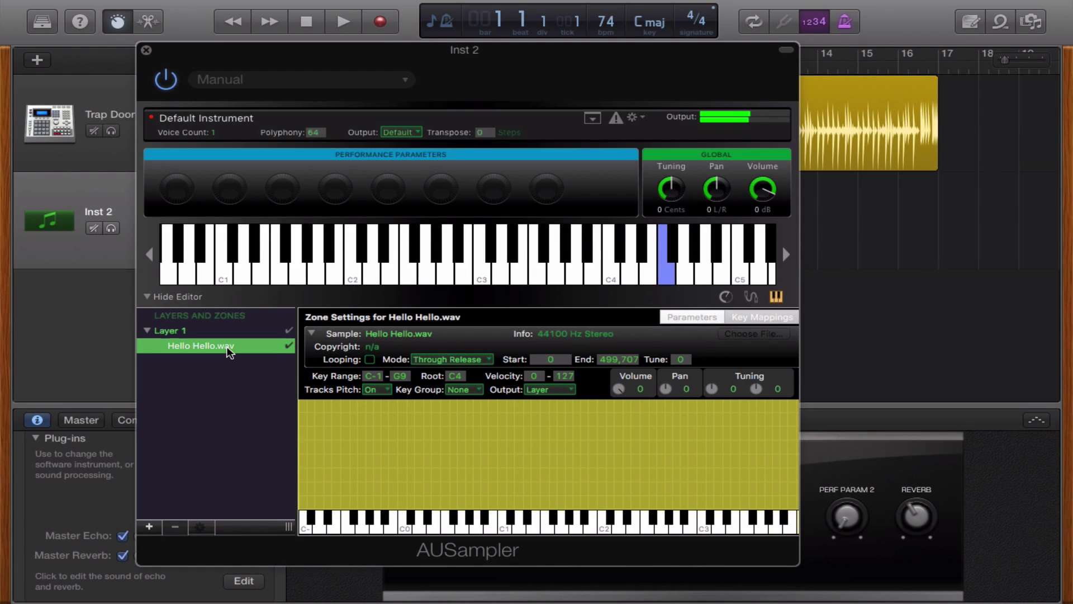
{"action": "key", "text": "t"}
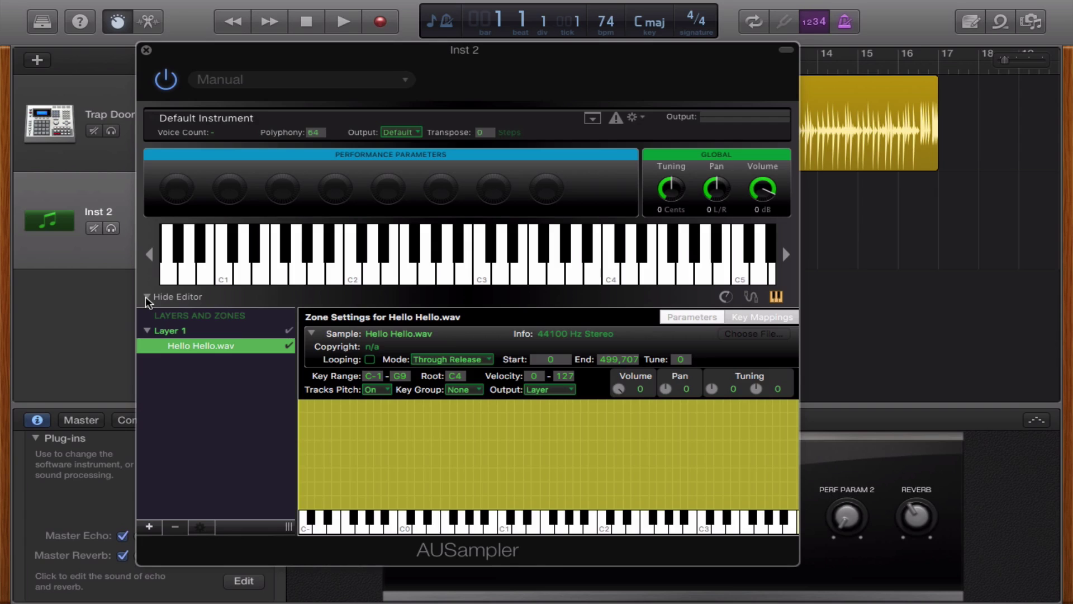
Hide the AUSampler editor and audition the sample around C3 and C4.
{"action": "left_click", "coordinate": [146, 297]}
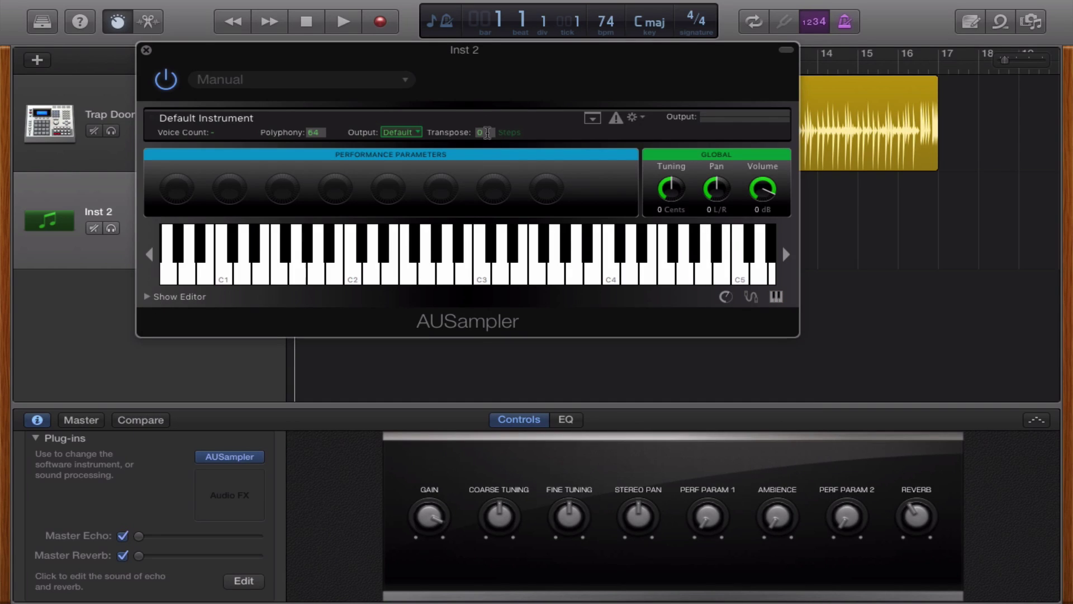
{"action": "left_click", "coordinate": [484, 273]}
{"action": "left_click", "coordinate": [612, 277]}
Set the sampler's Transpose value to 1.
{"action": "left_click", "coordinate": [494, 132]}
{"action": "key", "text": "Return"}
{"action": "left_click", "coordinate": [482, 133]}
{"action": "left_click", "coordinate": [562, 133]}
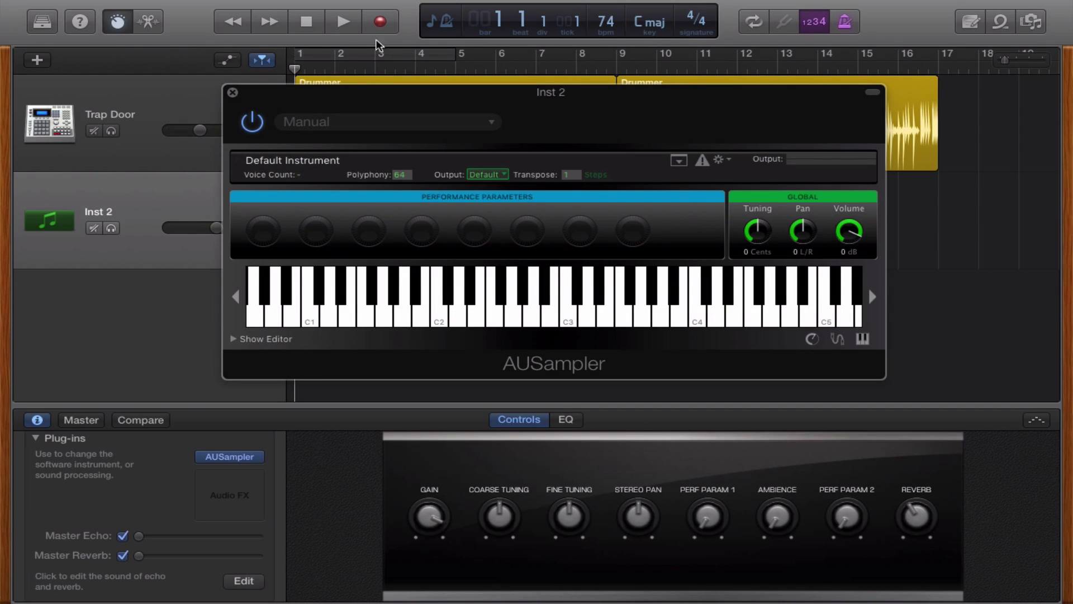
Record a four-bar MIDI region on Inst 2 and move the sampler window aside.
{"action": "left_click", "coordinate": [380, 23]}
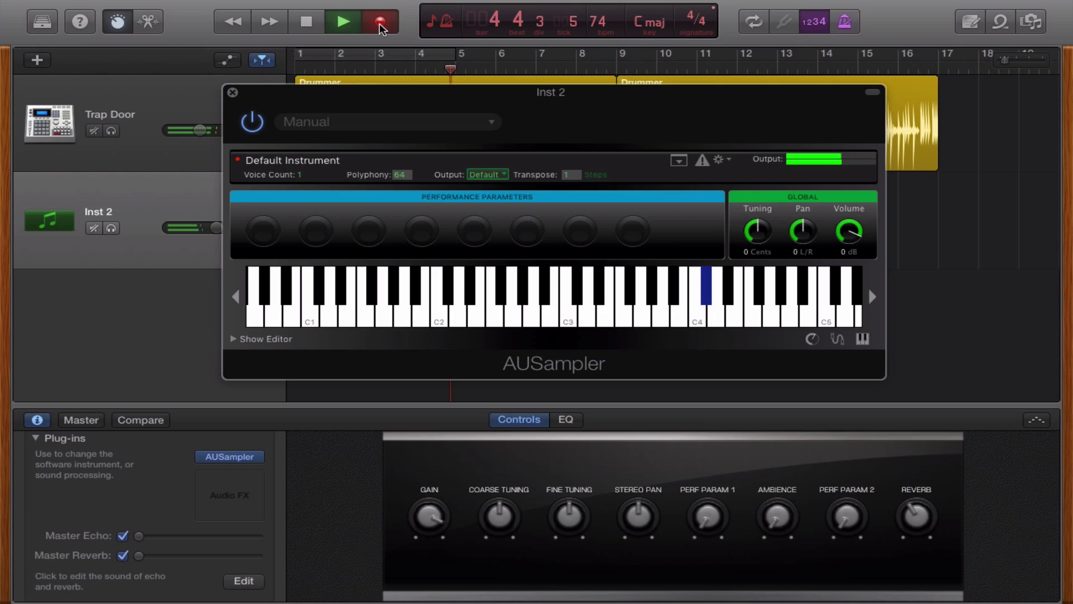
{"action": "left_click", "coordinate": [380, 25]}
{"action": "left_click_drag", "start_coordinate": [306, 104], "coordinate": [372, 324]}
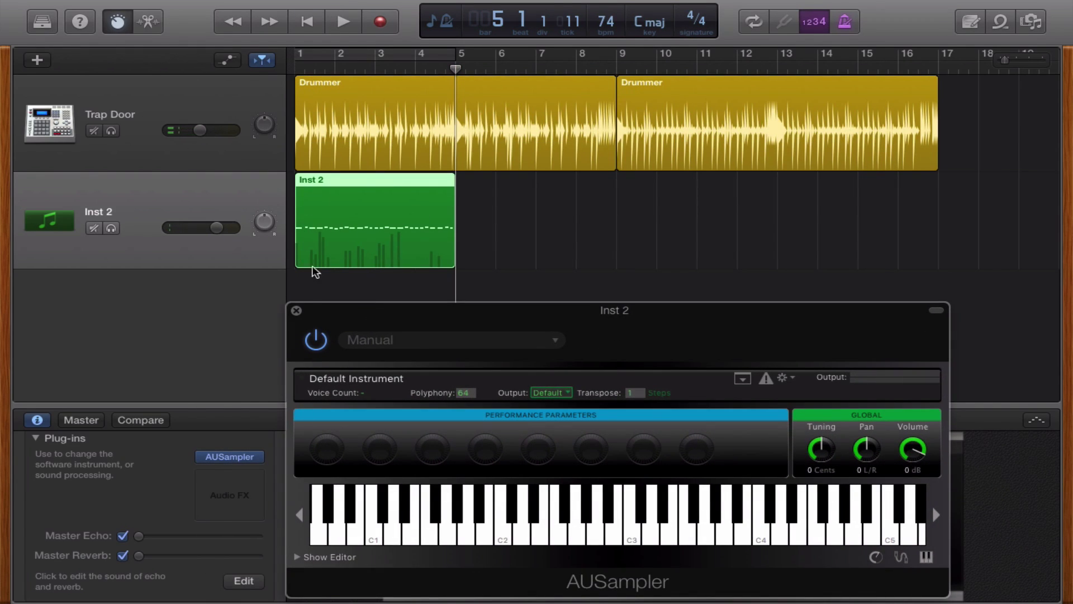
Close the sampler window and select all eight Inst 2 notes in the Piano Roll.
{"action": "left_click", "coordinate": [297, 310]}
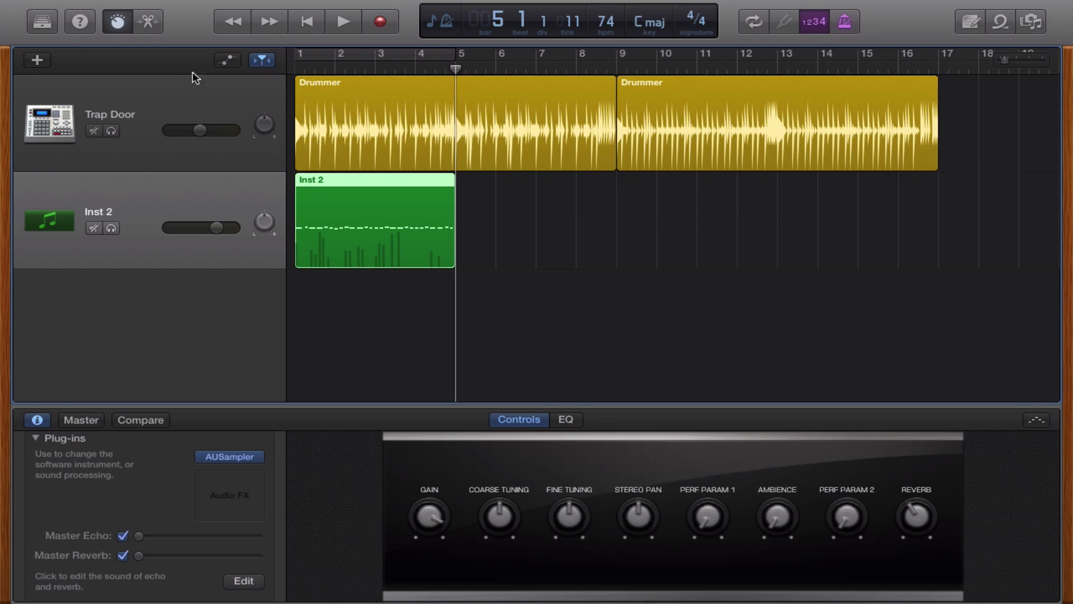
{"action": "left_click", "coordinate": [148, 22]}
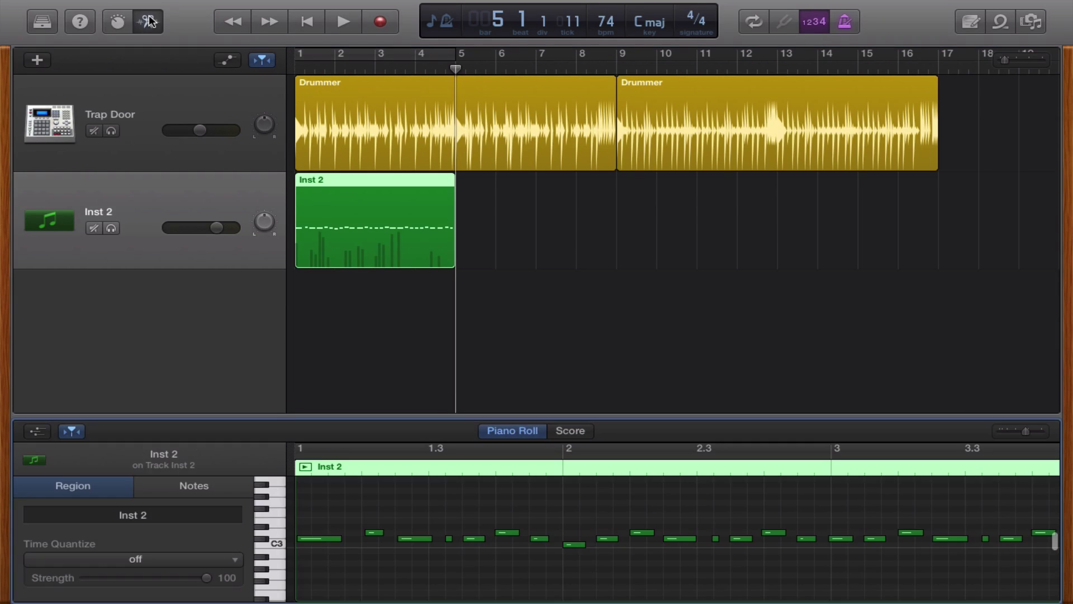
{"action": "left_click", "coordinate": [277, 539]}
{"action": "left_click", "coordinate": [276, 530]}
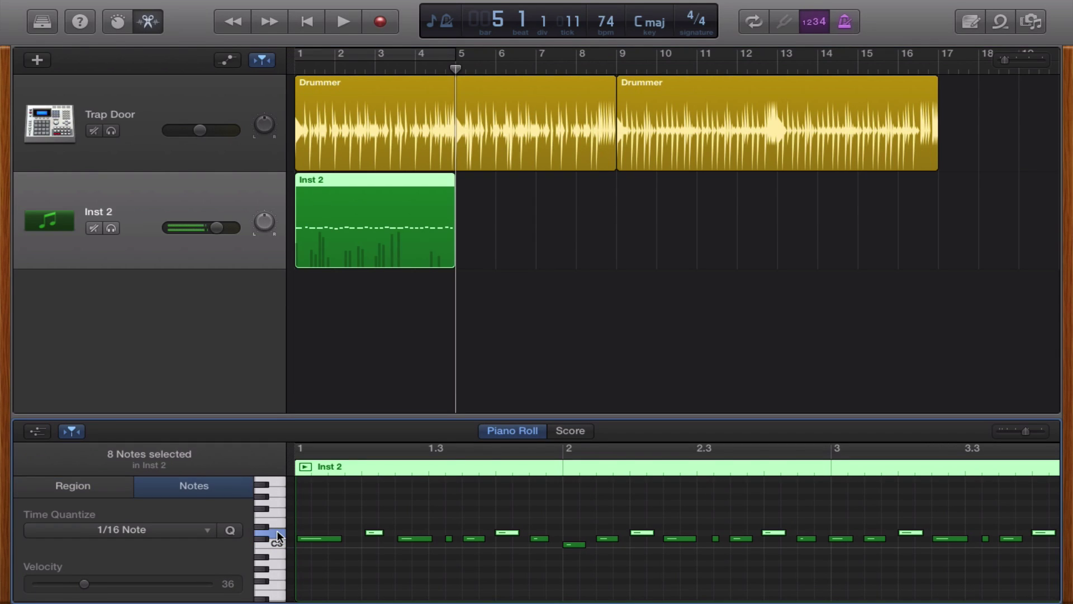
Quantize the notes to 1/16 Note and play the part back from the start.
{"action": "left_click", "coordinate": [306, 22]}
{"action": "left_click", "coordinate": [125, 528]}
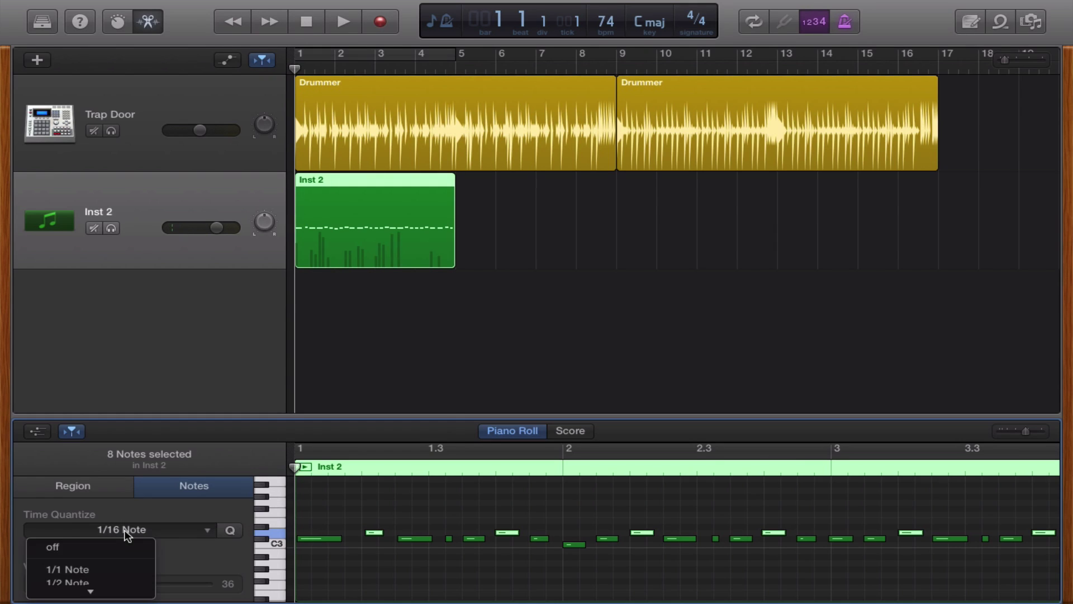
{"action": "left_click", "coordinate": [130, 511]}
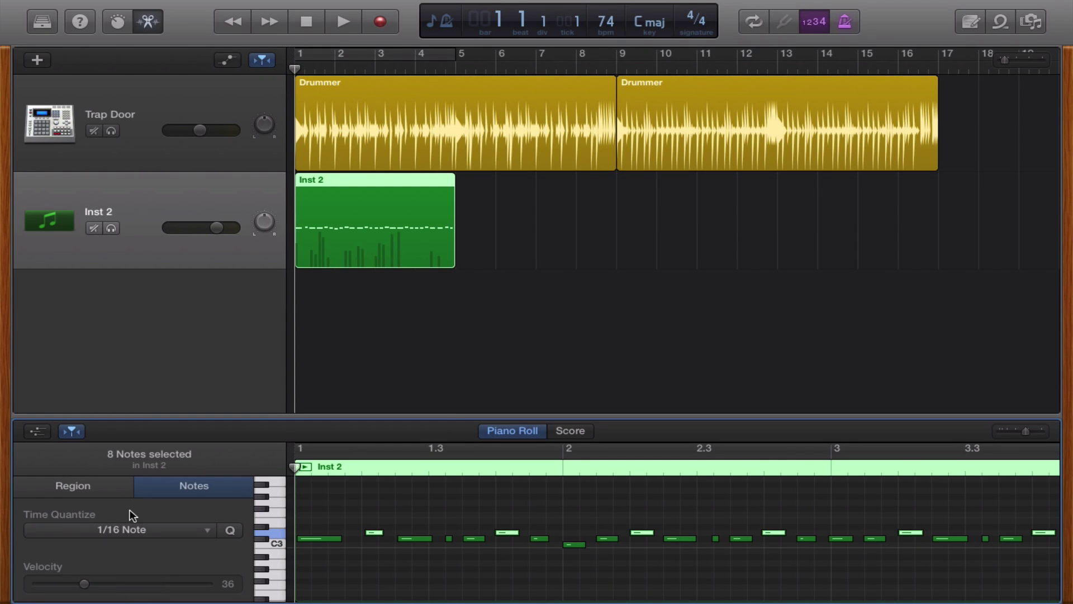
{"action": "key", "text": "space"}
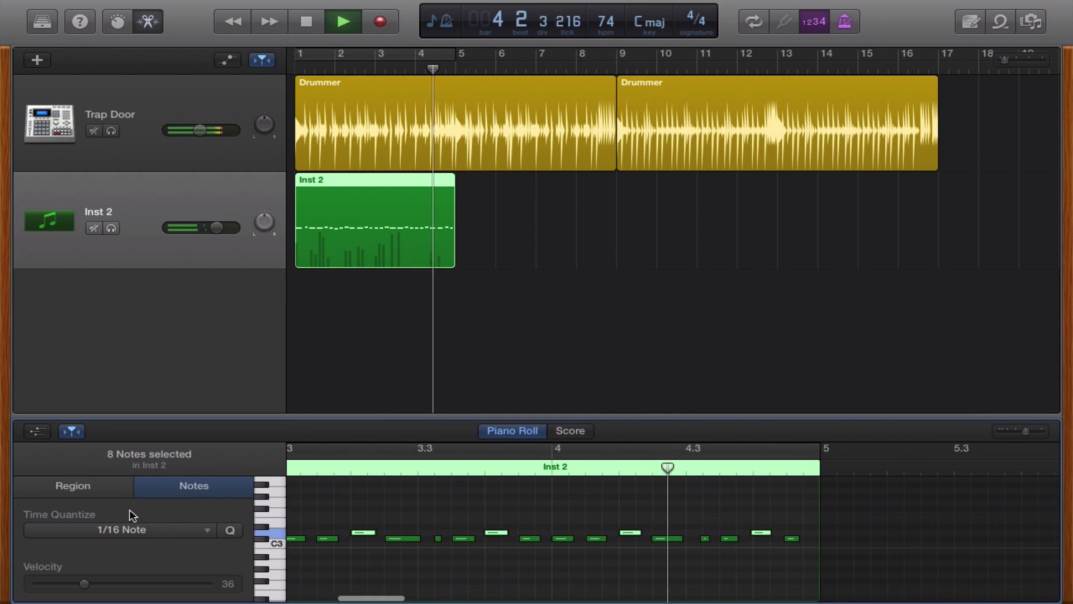
{"action": "key", "text": "space"}
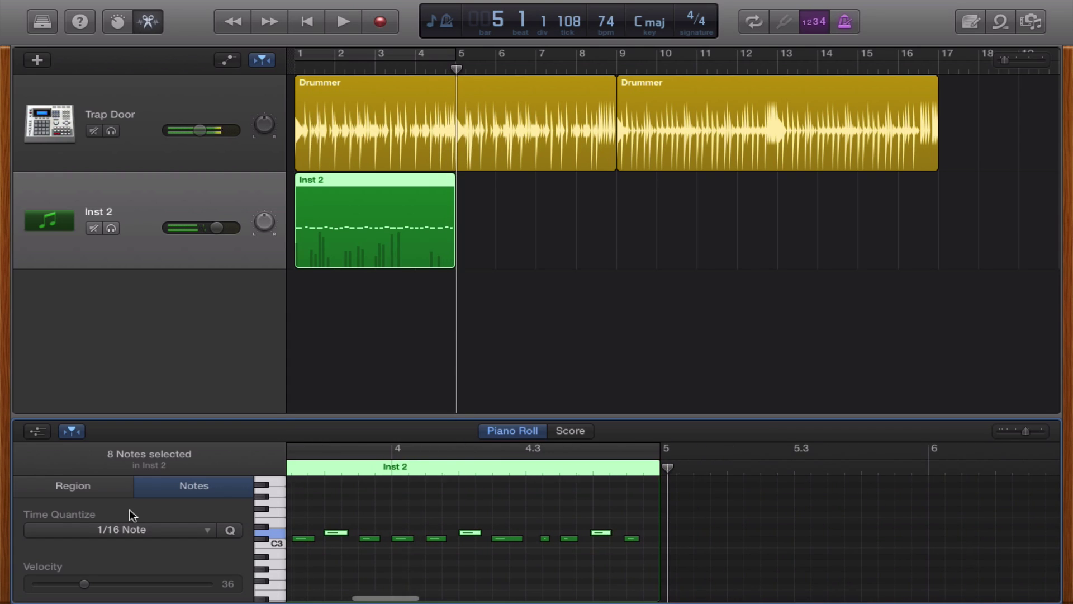
Briefly play the song, then return the playhead to the start.
{"action": "left_click", "coordinate": [324, 25]}
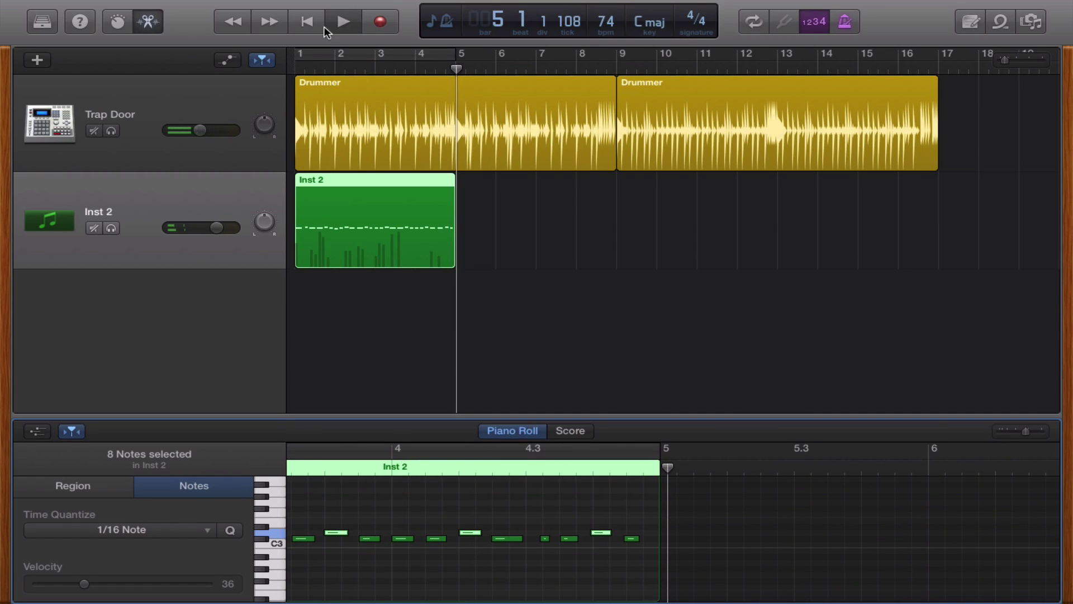
{"action": "left_click", "coordinate": [307, 22]}
{"action": "left_click", "coordinate": [308, 22]}
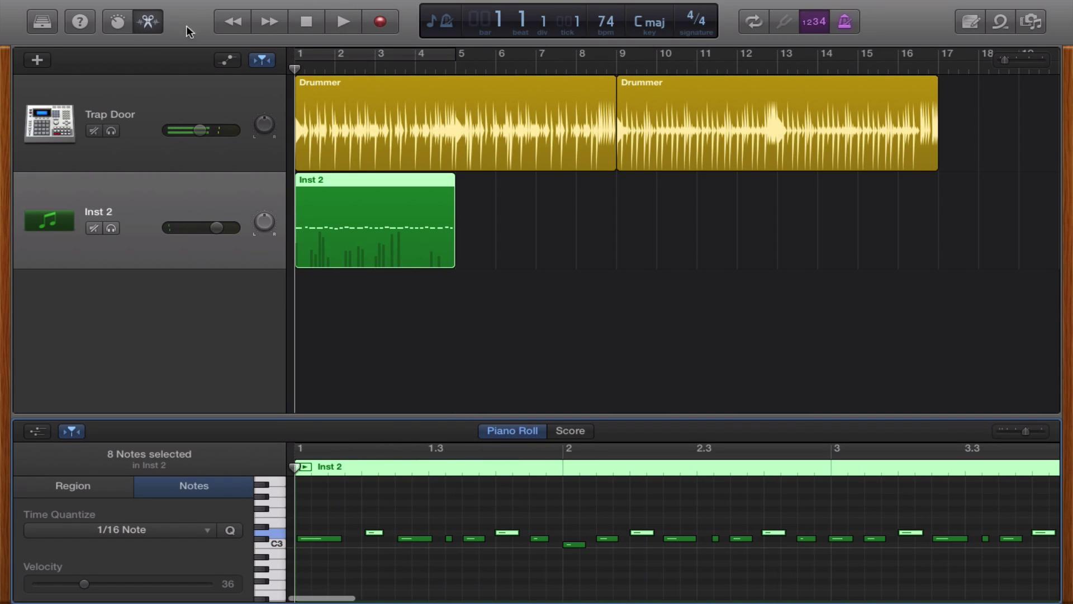
Reopen the Inst 2 AUSampler window, leaving Polyphony at 64.
{"action": "left_click", "coordinate": [116, 23]}
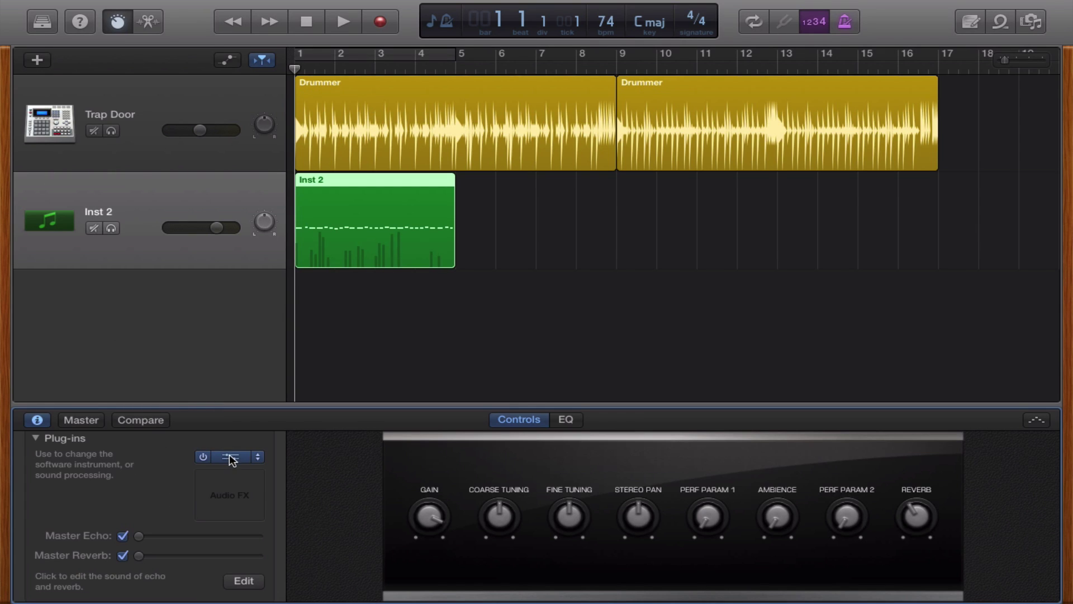
{"action": "left_click", "coordinate": [251, 458]}
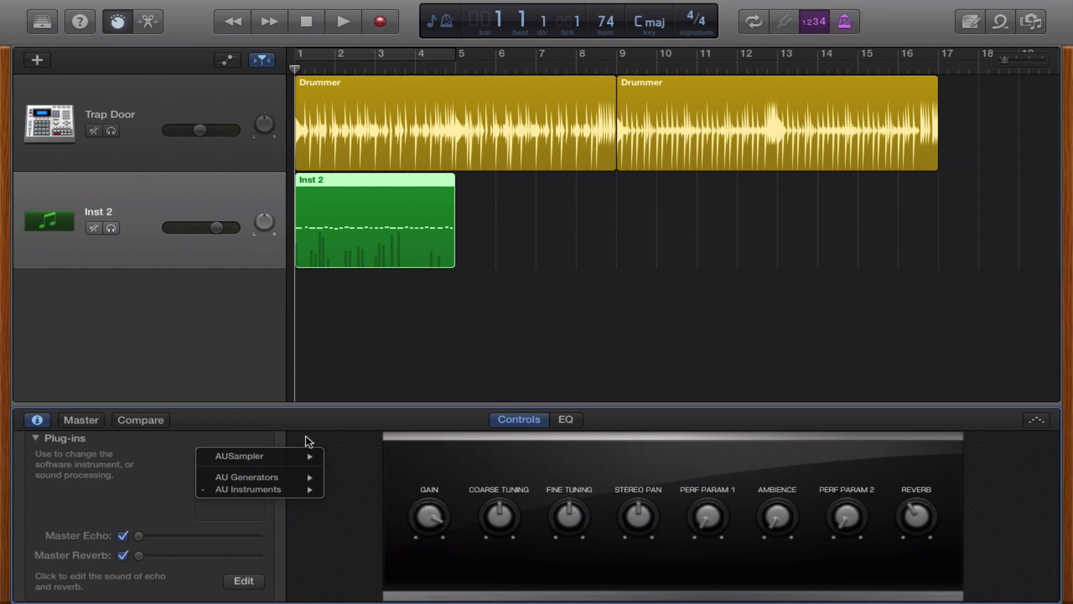
{"action": "left_click", "coordinate": [251, 456]}
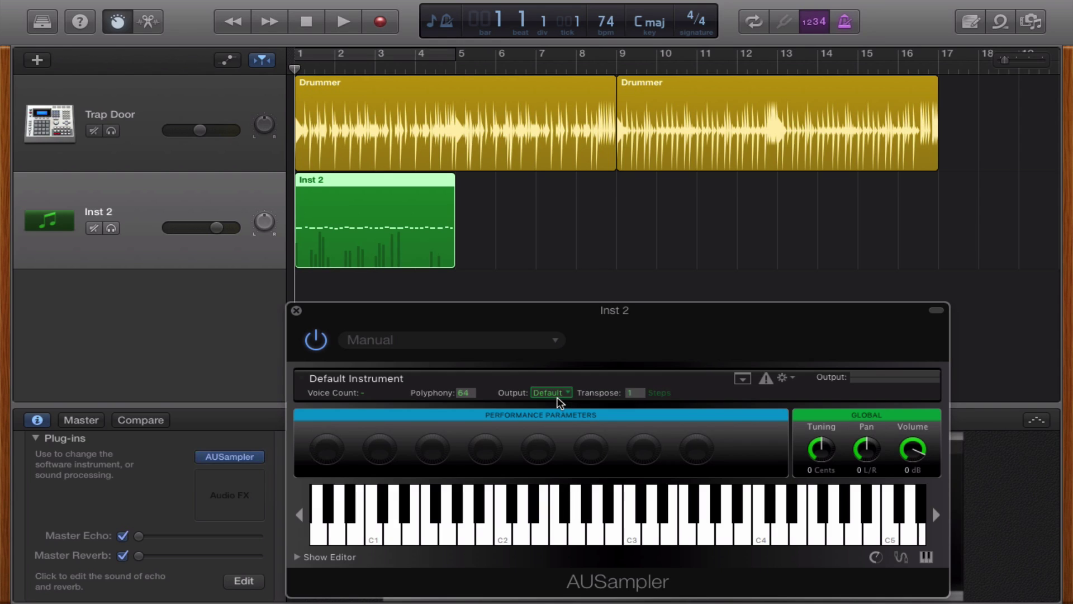
{"action": "left_click", "coordinate": [467, 392]}
{"action": "key", "text": "Return"}
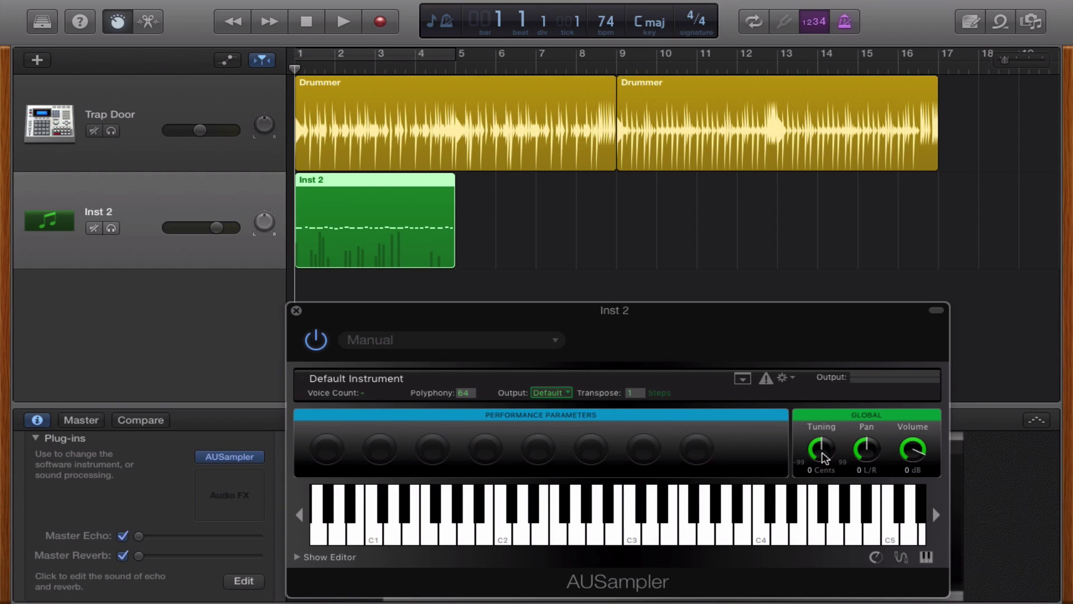